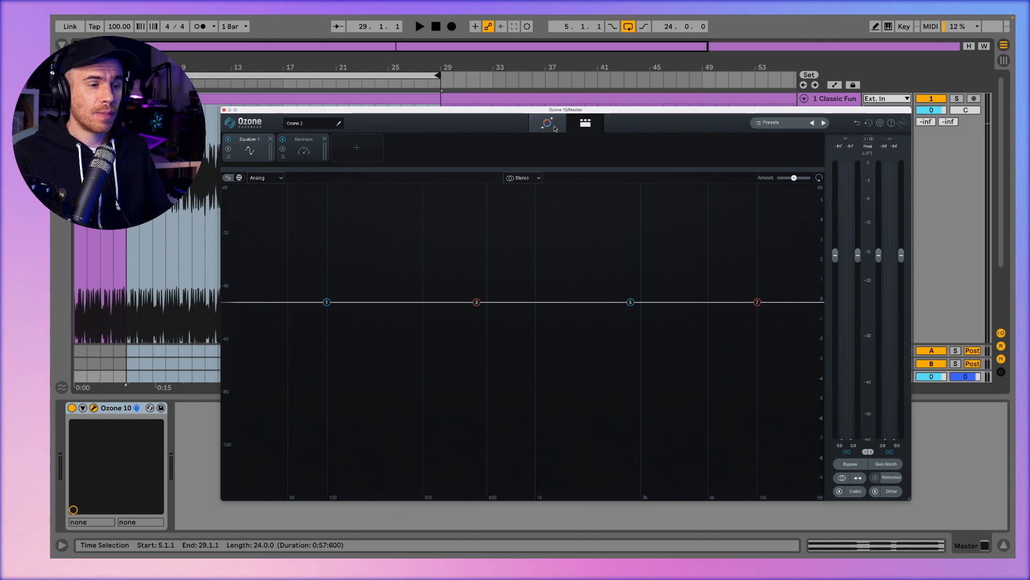
# Step: Start the Mastering Assistant and play the selected section of the track for it to analyze
pyautogui.click(553, 128)
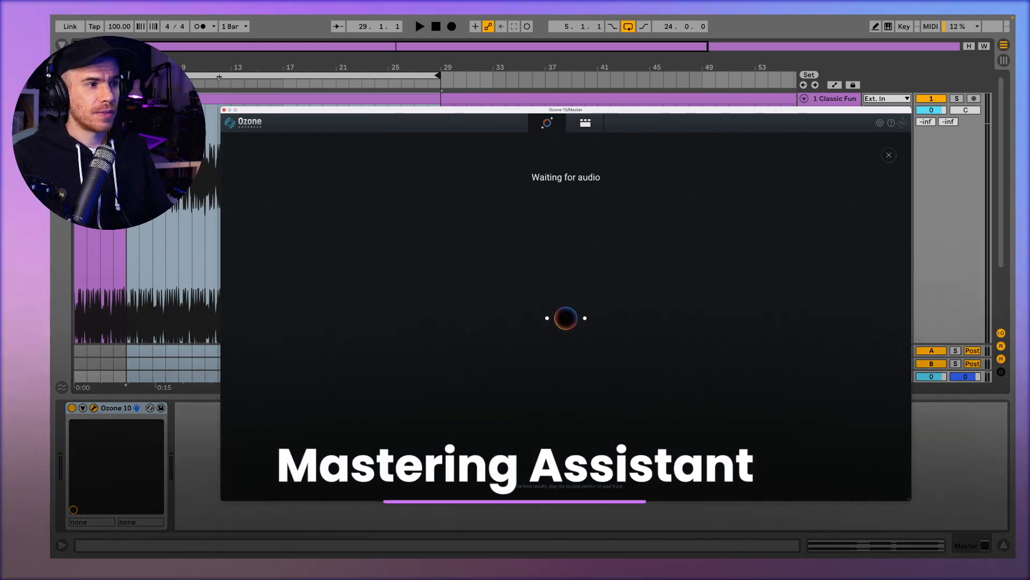
pyautogui.press('space')
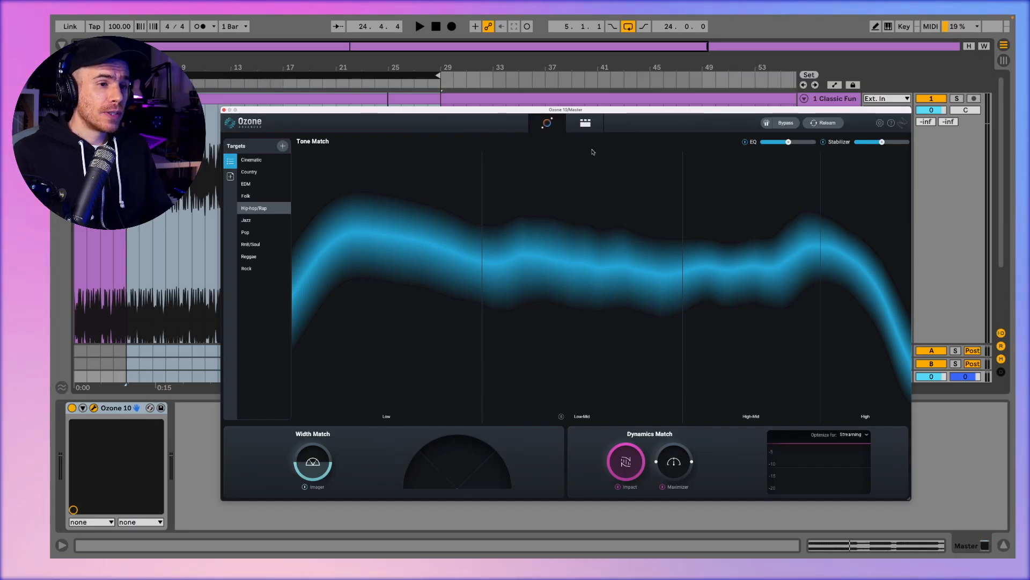
# Step: Look through the modules of the generated mastering chain in the detailed view, from Stabilizer to Maximizer and back to Equalizer 1
pyautogui.click(591, 125)
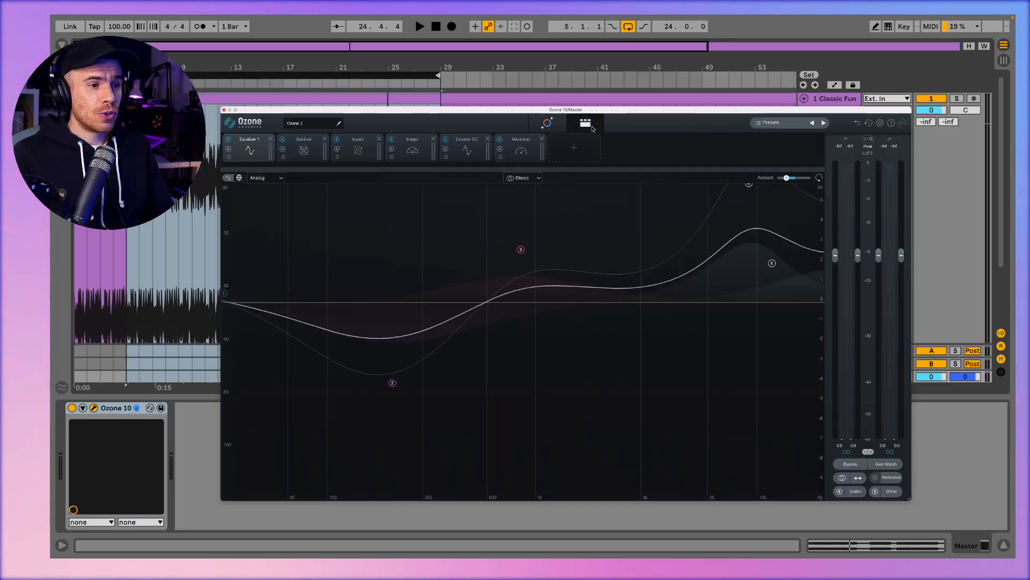
pyautogui.click(304, 149)
pyautogui.click(359, 150)
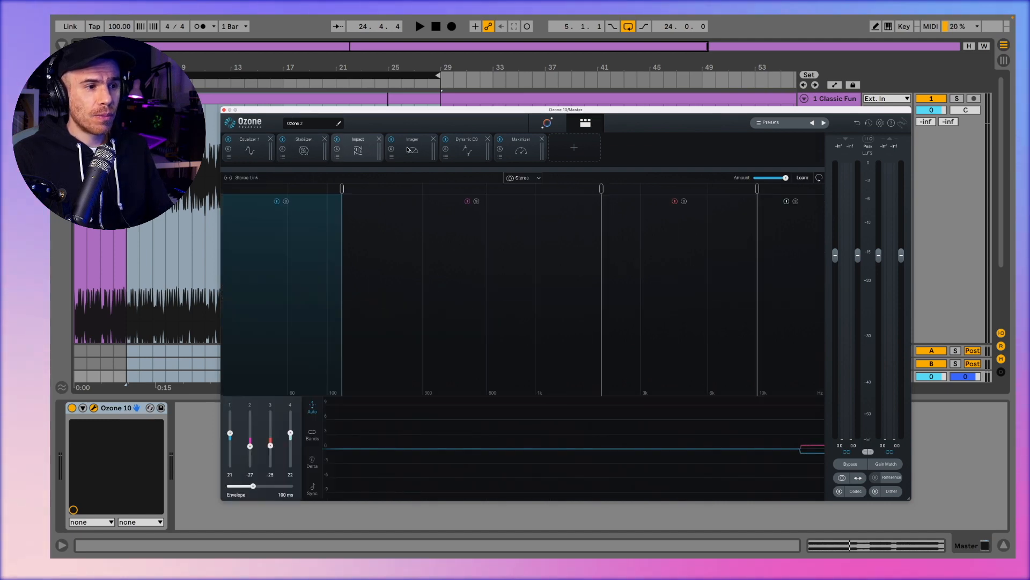
pyautogui.click(487, 150)
pyautogui.click(520, 151)
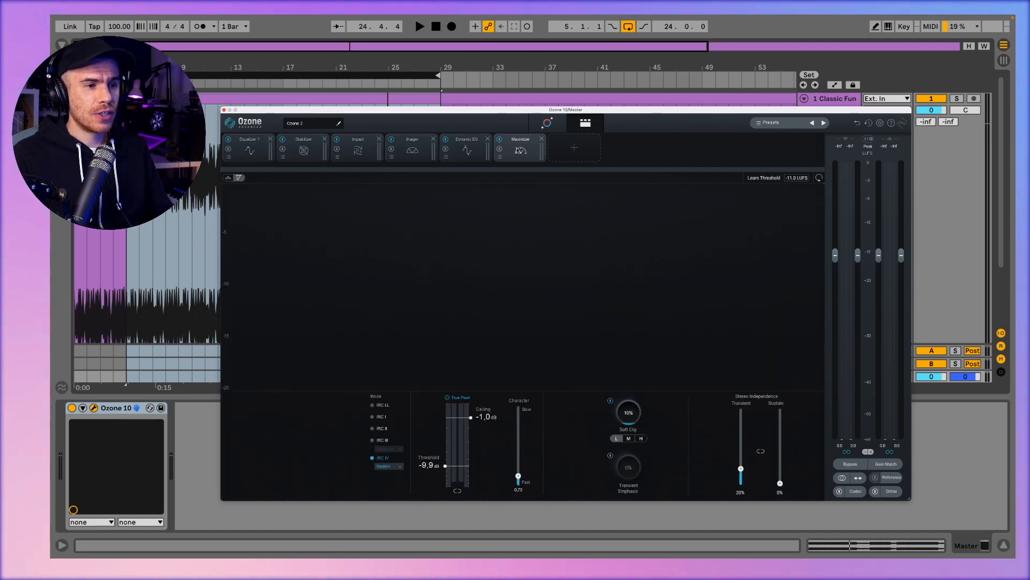
pyautogui.click(245, 150)
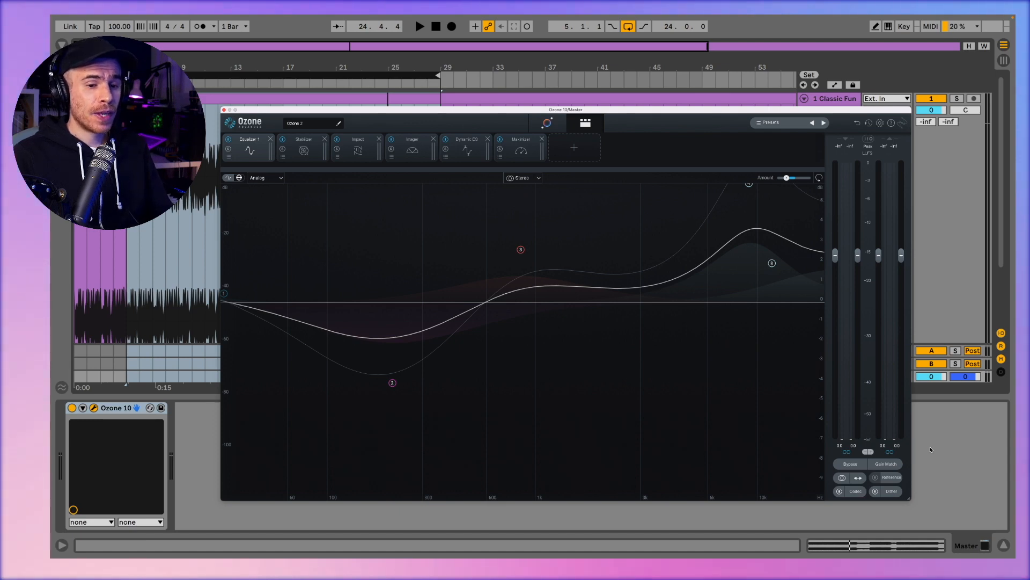
# Step: Turn on Gain Match and compare the track with processing bypassed and active during playback
pyautogui.click(886, 465)
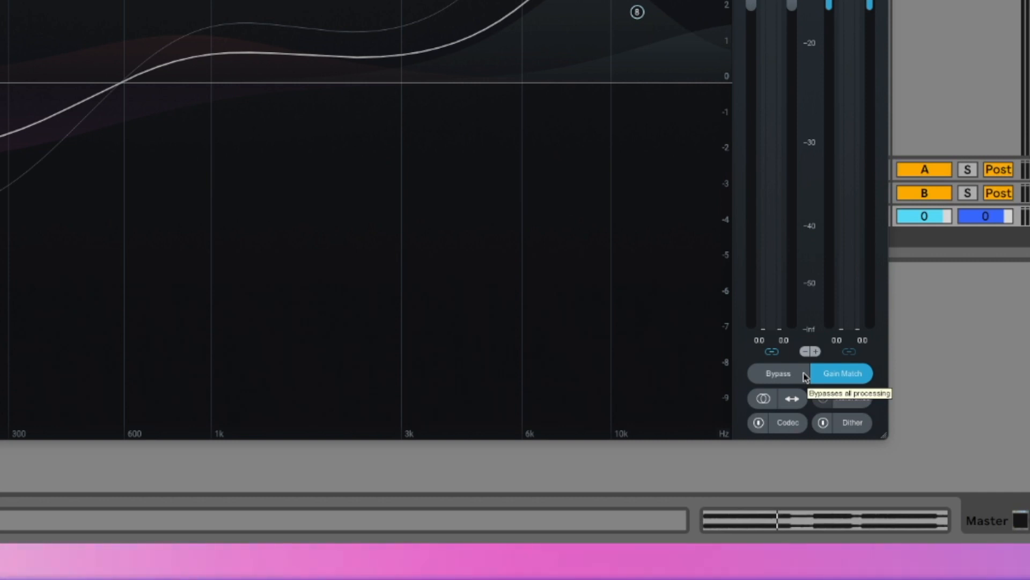
pyautogui.click(802, 375)
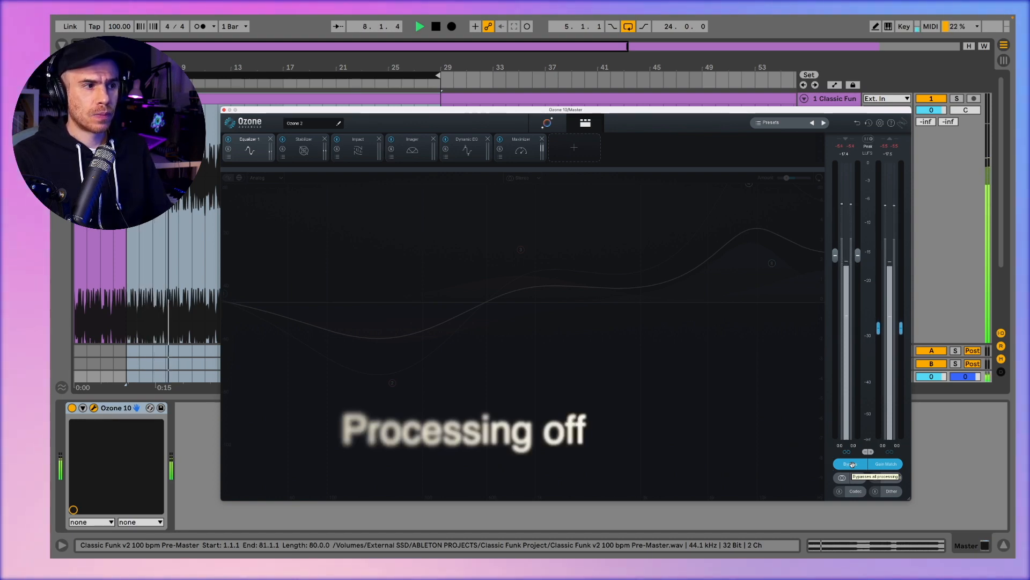
pyautogui.click(852, 464)
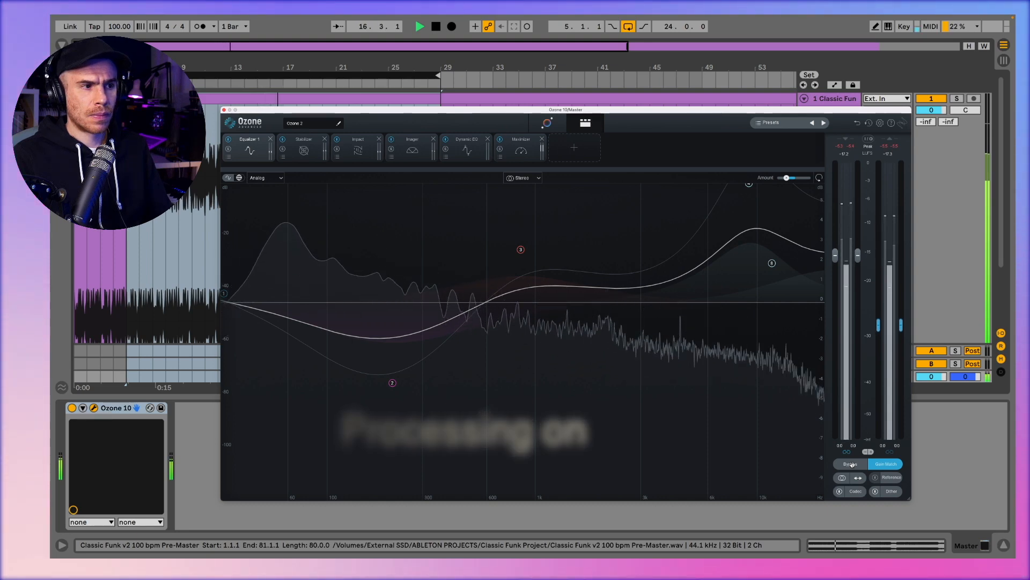
pyautogui.press('space')
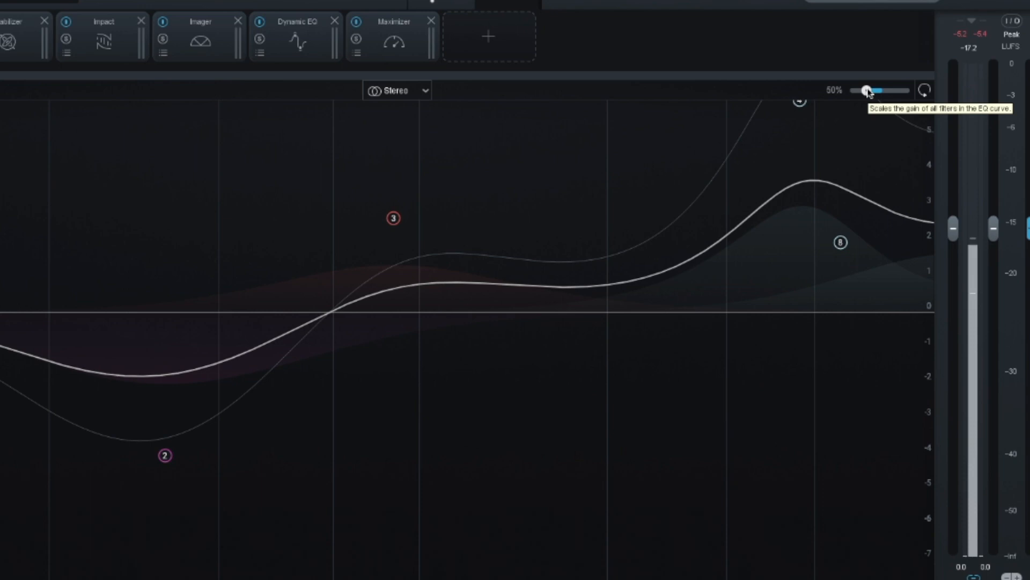
# Step: Reduce the overall Amount of the Equalizer 1 curve to scale down all its filter gains
pyautogui.moveTo(868, 92); pyautogui.dragTo(867, 92)
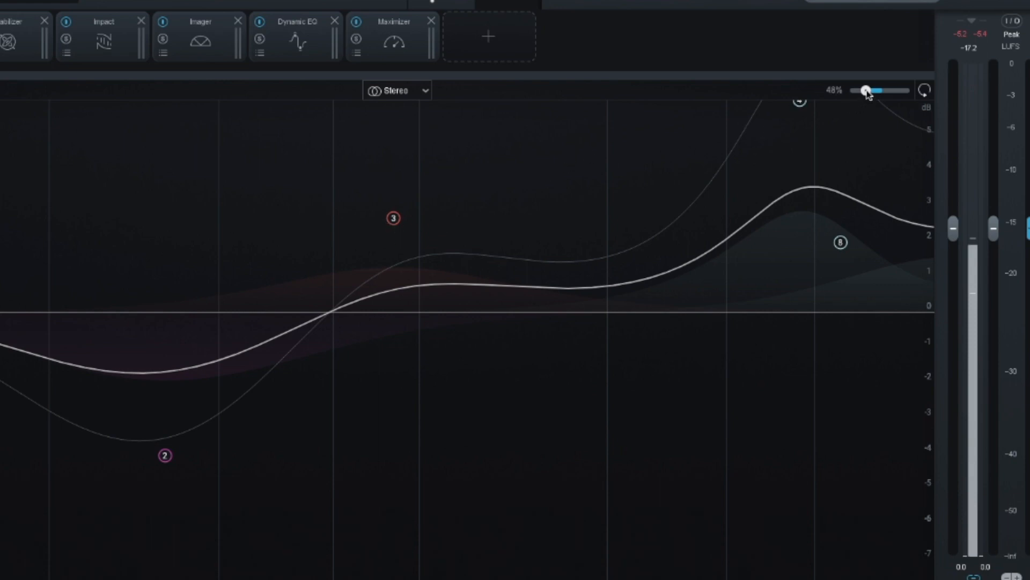
pyautogui.moveTo(867, 91); pyautogui.dragTo(867, 95)
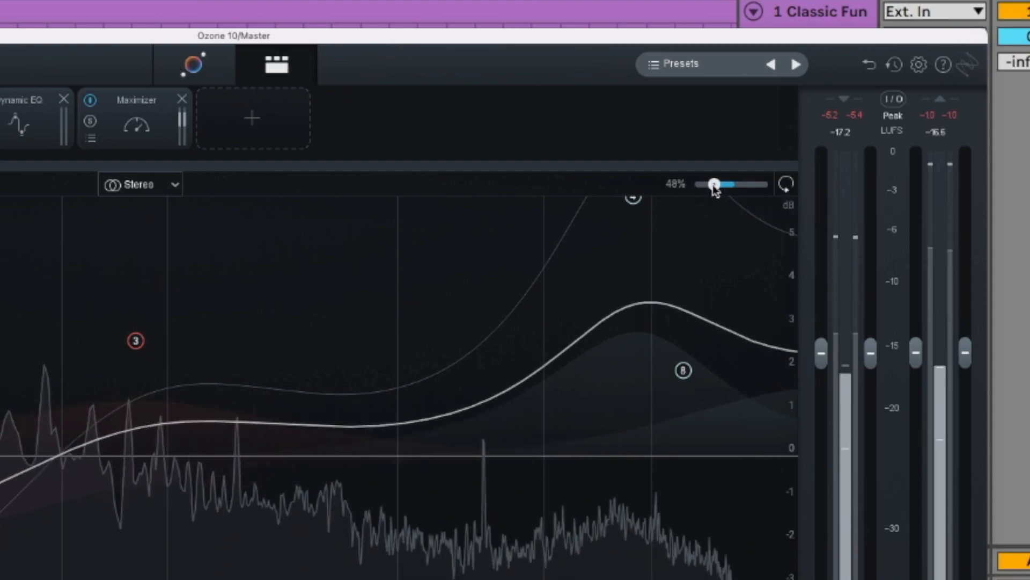
pyautogui.moveTo(714, 184)
pyautogui.mouseDown()
pyautogui.moveTo(698, 186)
pyautogui.moveTo(709, 186)
pyautogui.mouseUp()
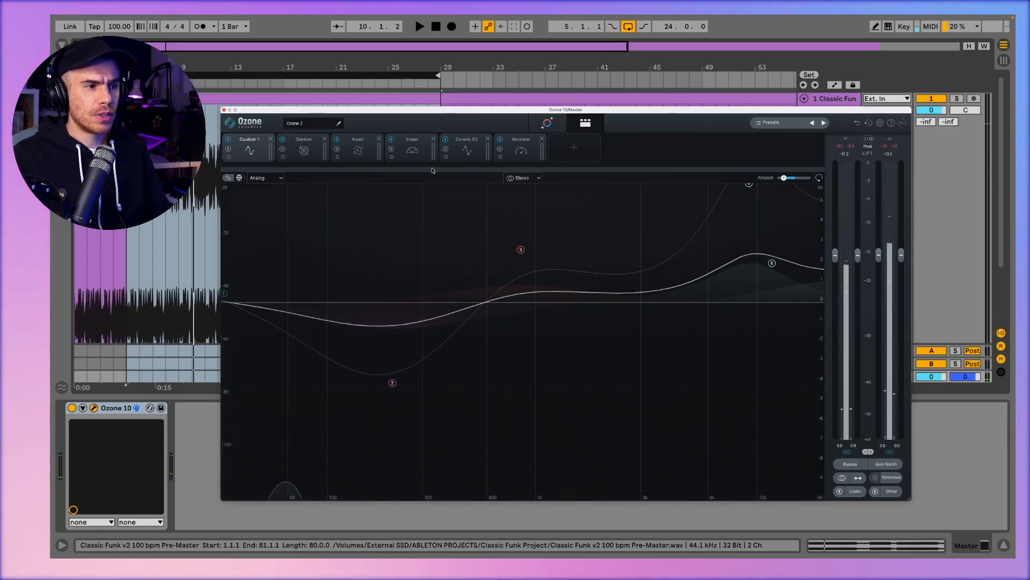
# Step: Bypass Equalizer 1 and set the Stabilizer's Amount to 42 while auditioning the track
pyautogui.click(304, 151)
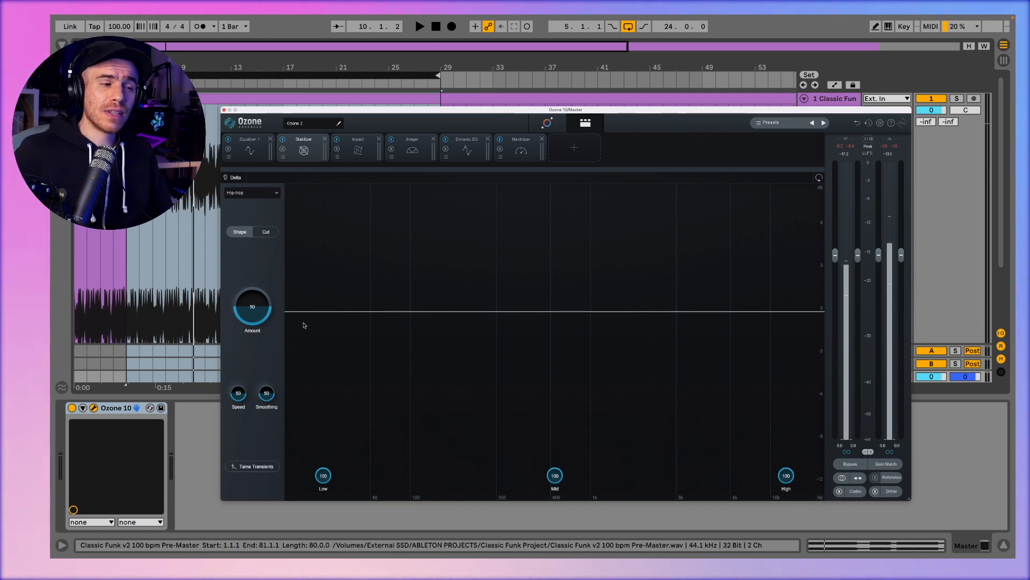
pyautogui.click(229, 140)
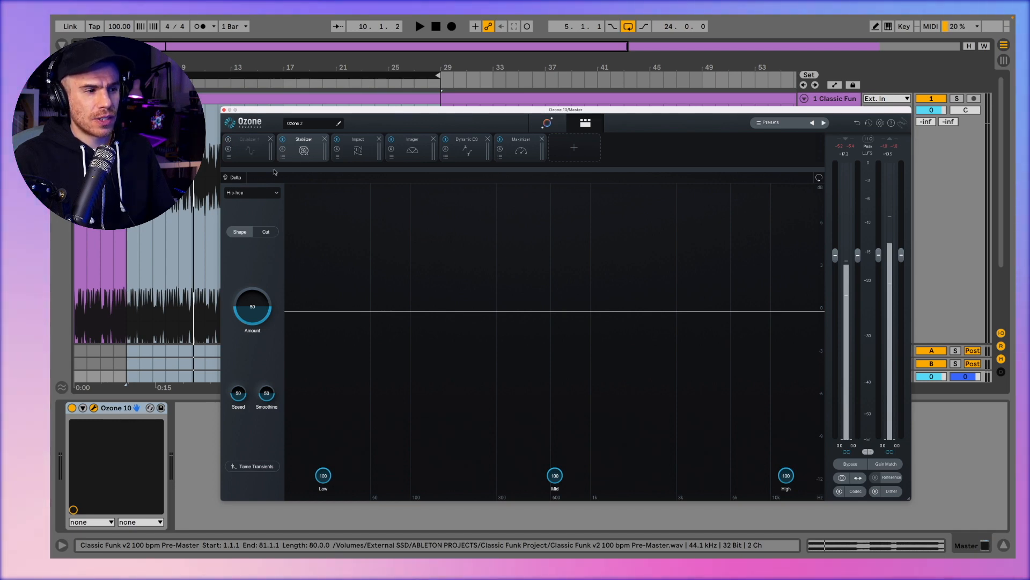
pyautogui.moveTo(257, 291); pyautogui.dragTo(255, 361)
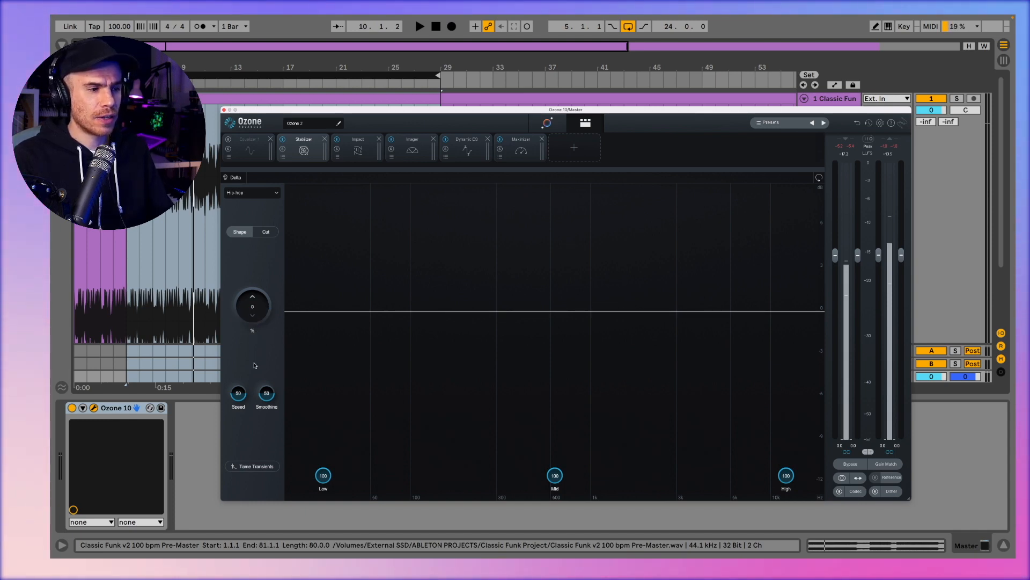
pyautogui.press('space')
pyautogui.moveTo(255, 365); pyautogui.dragTo(262, 319)
pyautogui.press('space')
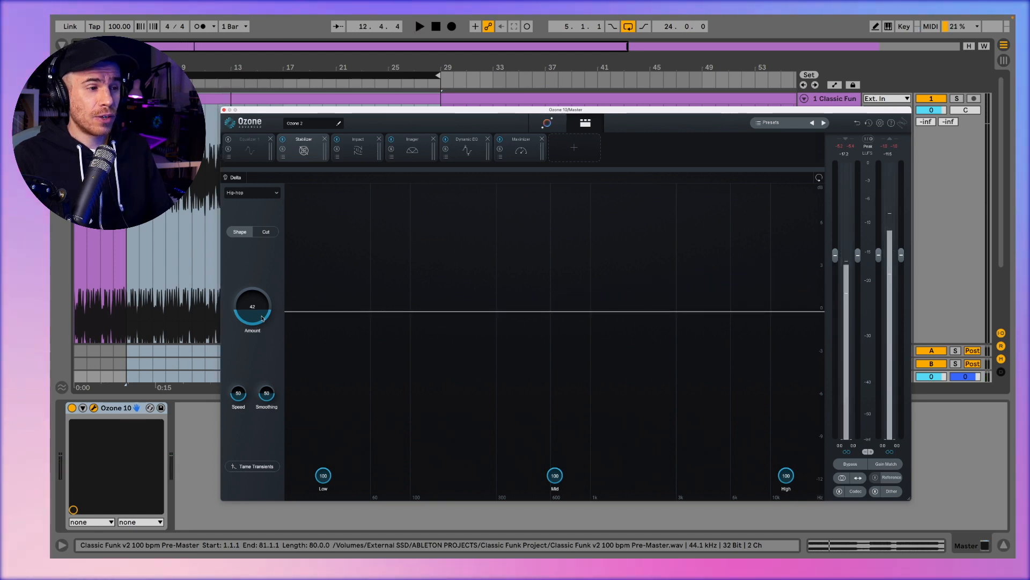
# Step: Audition the Stabilizer's processing difference with Delta on, keeping the Hip-hop target, and switch the module to Cut mode
pyautogui.click(277, 193)
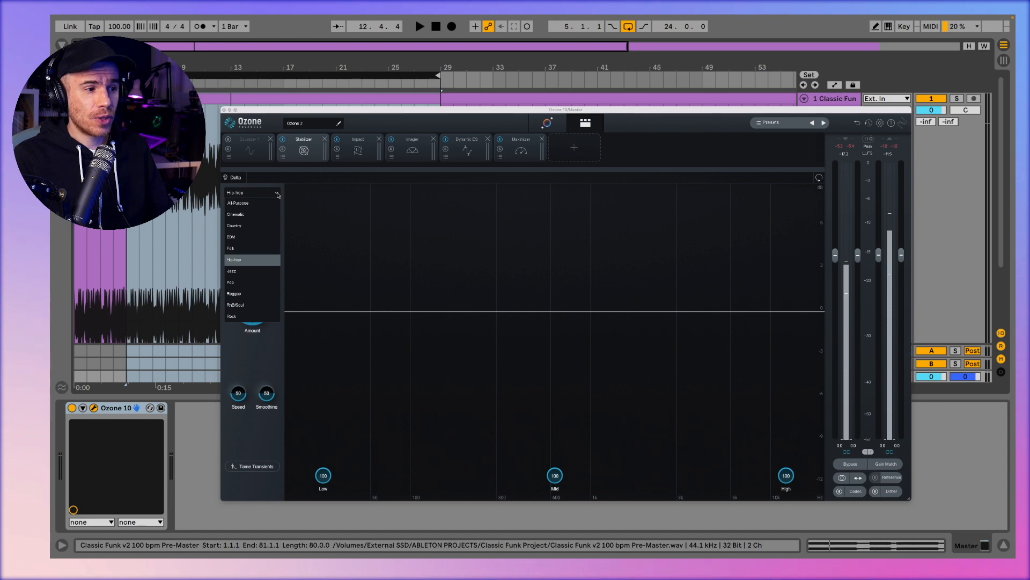
pyautogui.click(277, 193)
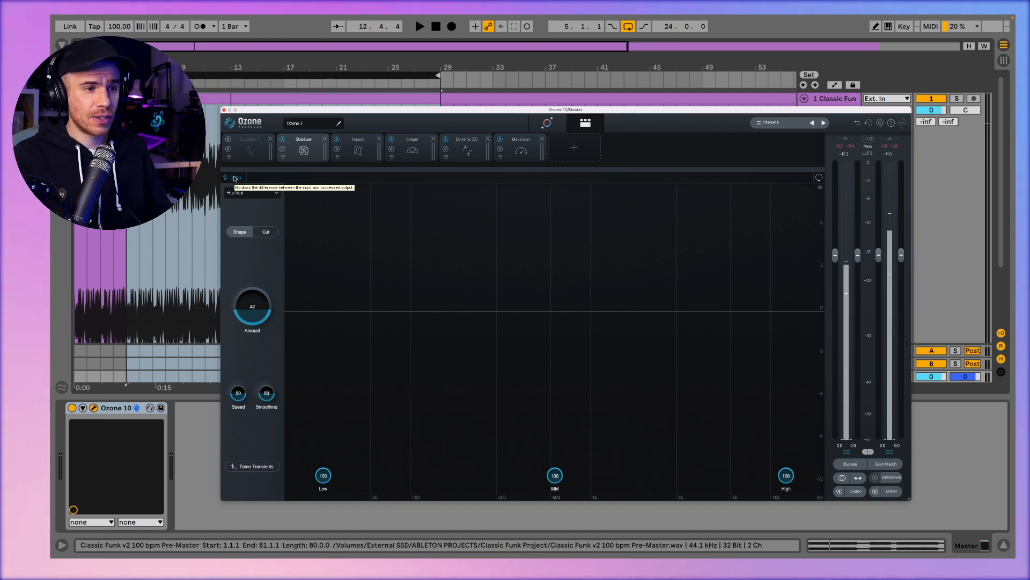
pyautogui.press('space')
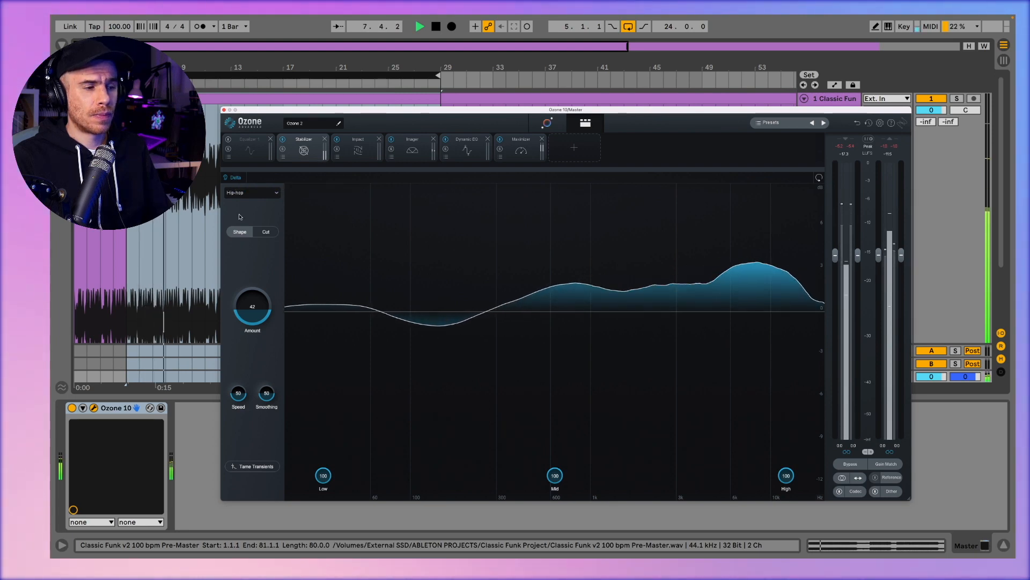
pyautogui.press('space')
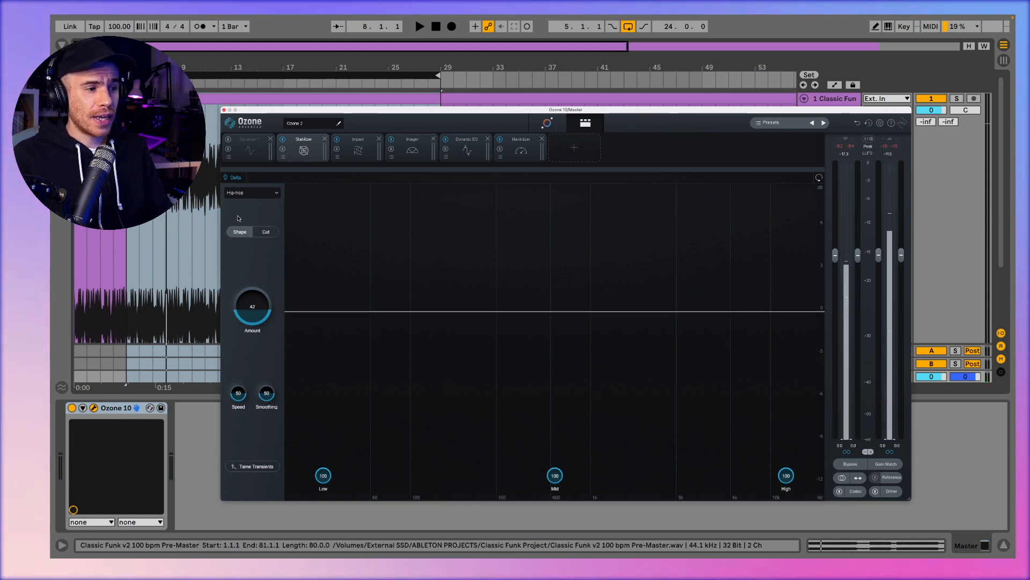
pyautogui.click(263, 233)
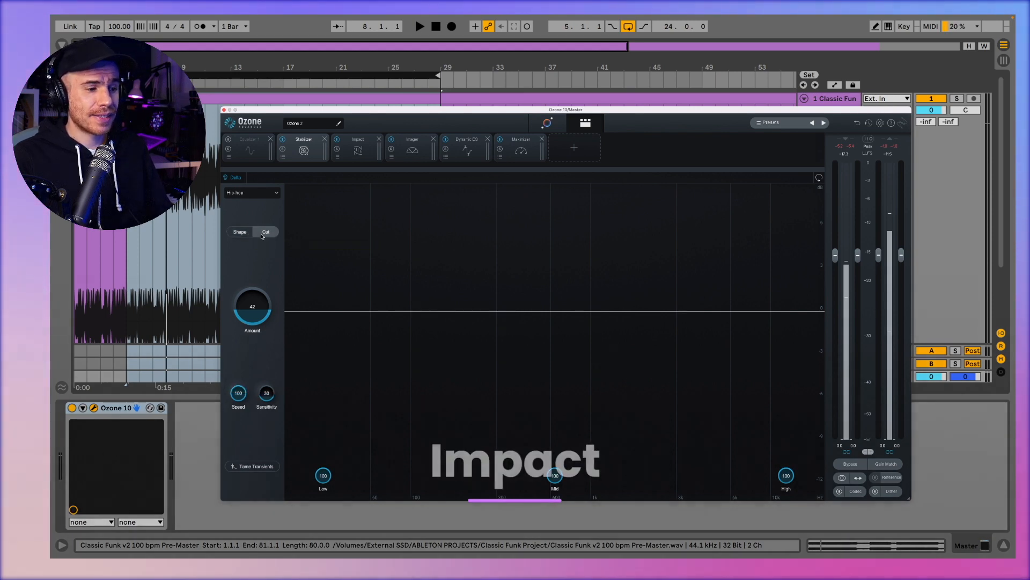
# Step: Raise band 1 of the Impact module to 42 and adjust band 2 while the track plays
pyautogui.click(358, 150)
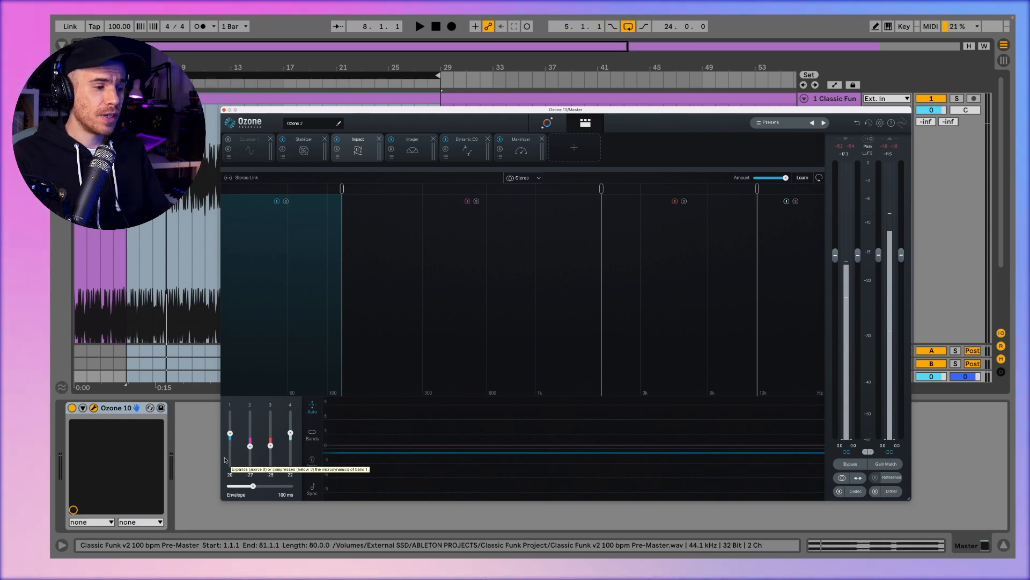
pyautogui.press('space')
pyautogui.moveTo(230, 433); pyautogui.dragTo(230, 432)
pyautogui.moveTo(26, 436)
pyautogui.mouseDown()
pyautogui.moveTo(30, 414)
pyautogui.moveTo(28, 479)
pyautogui.moveTo(31, 434)
pyautogui.mouseUp()
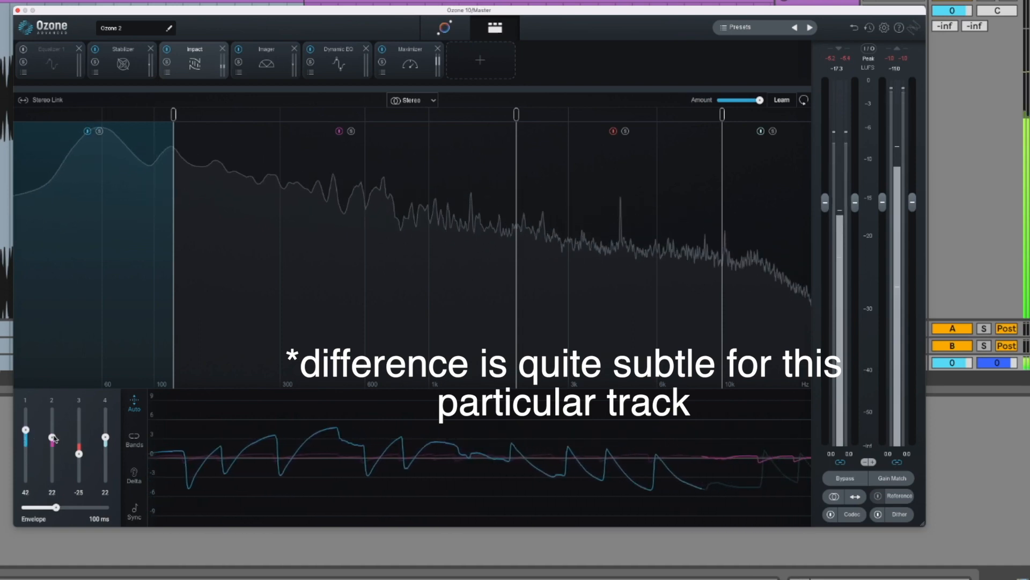
pyautogui.moveTo(56, 421); pyautogui.dragTo(54, 468)
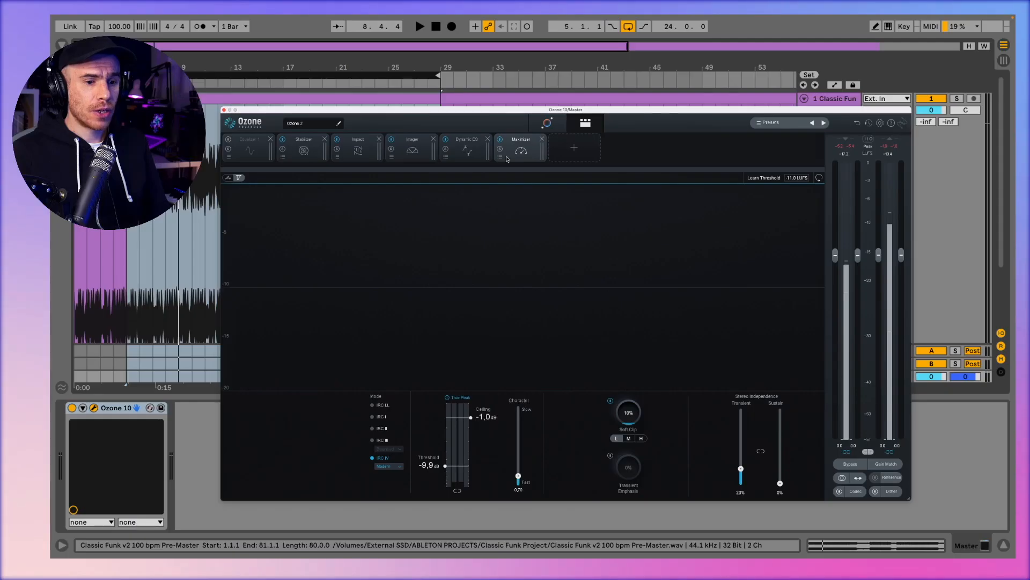
# Step: Return to the assistant overview and change the Optimize for target under Dynamics Match
pyautogui.click(547, 123)
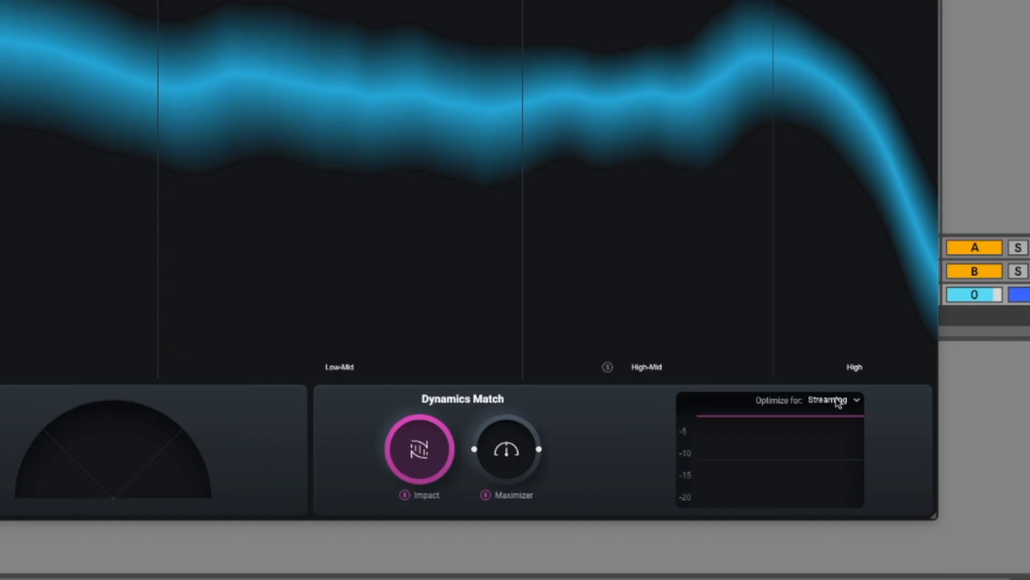
pyautogui.click(838, 402)
pyautogui.click(888, 405)
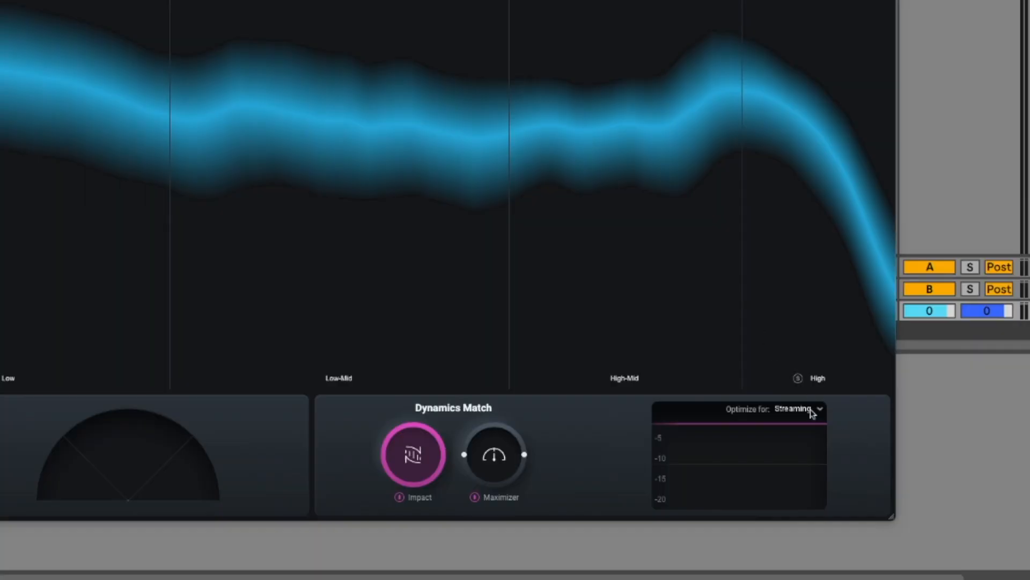
pyautogui.click(812, 412)
pyautogui.click(805, 431)
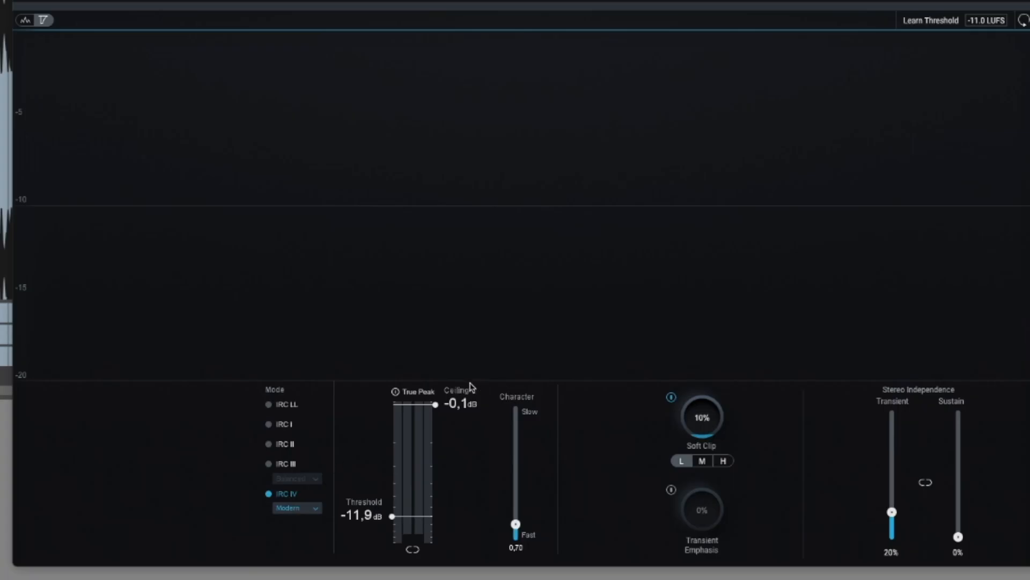